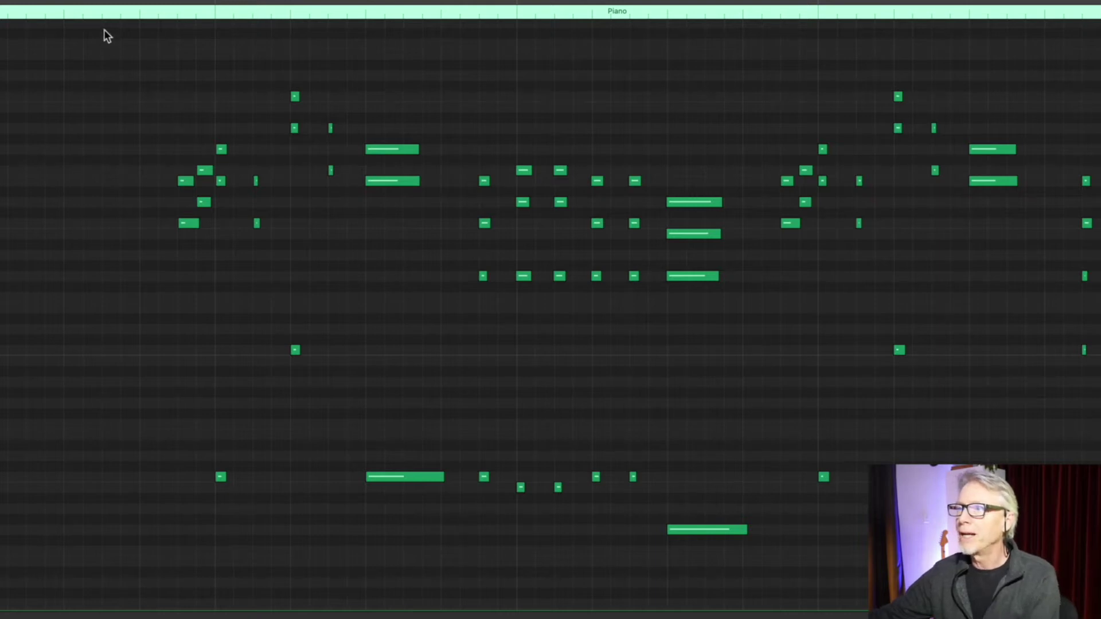
# Play the Piano region from just before its first notes
pyautogui.click(101, 12)
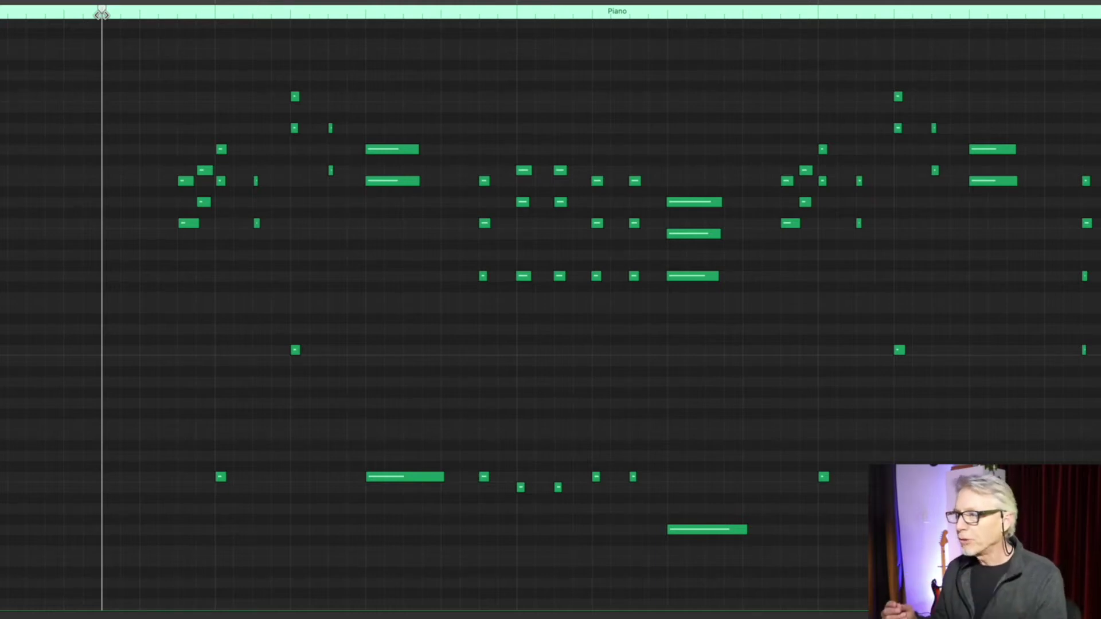
pyautogui.press('space')
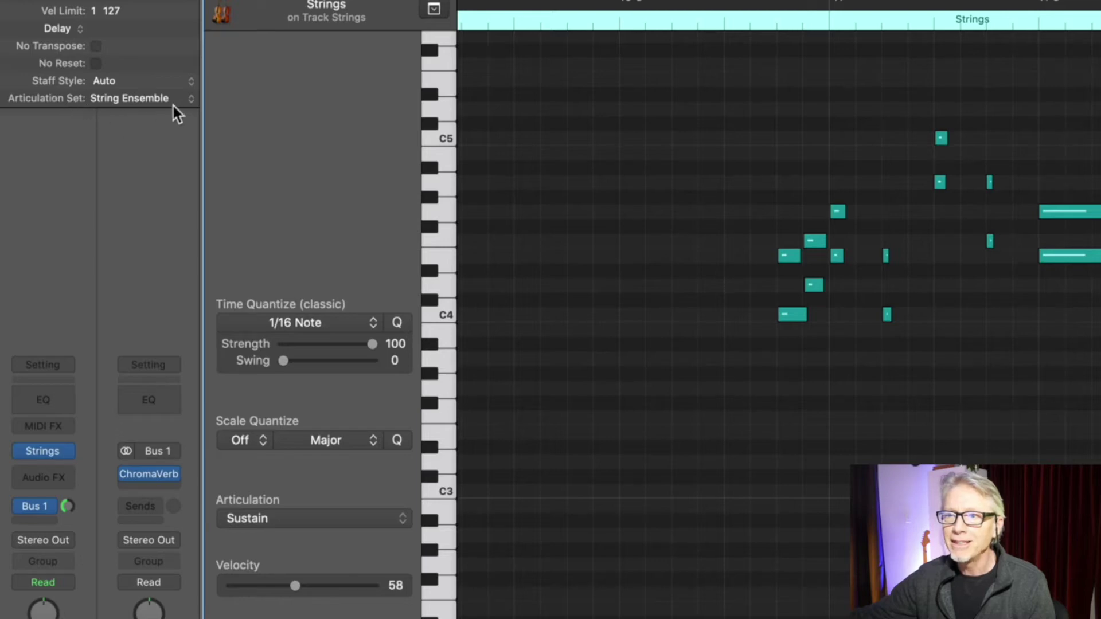
# Review the Studio Strings articulation sets available for the Strings track without changing the assigned set
pyautogui.click(190, 104)
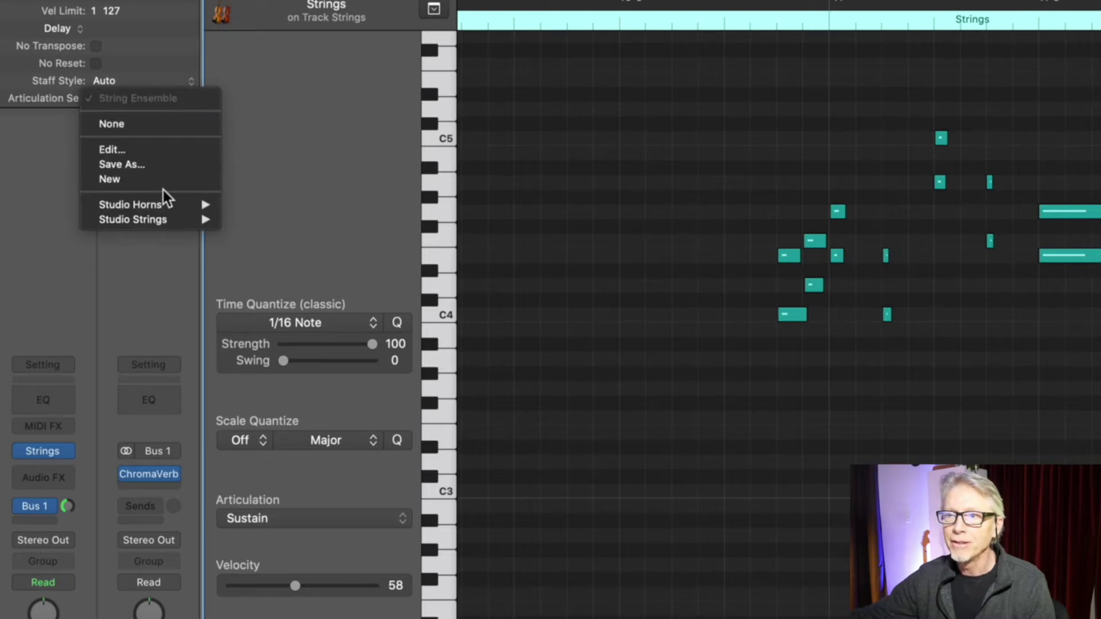
pyautogui.moveTo(157, 220)
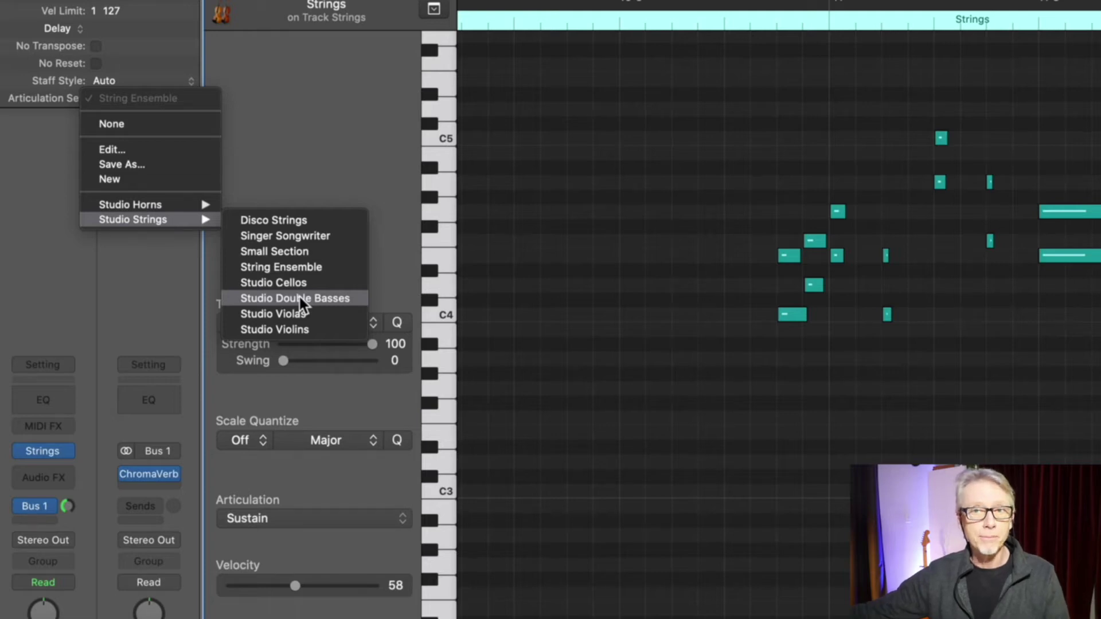
pyautogui.click(529, 283)
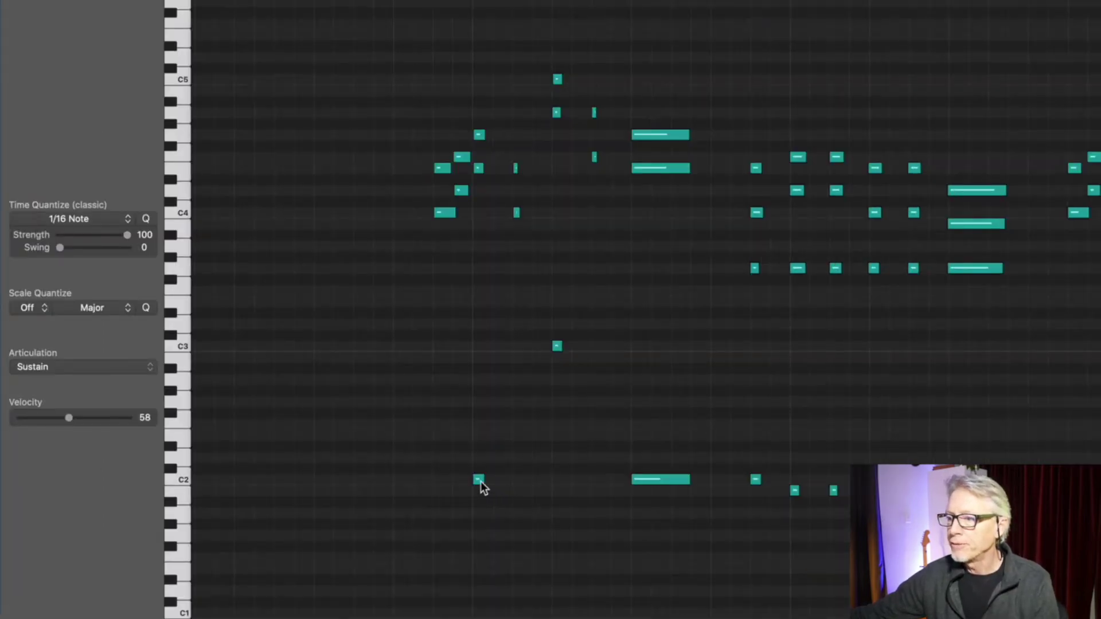
# Check the articulations of the first C2 and C4 notes in the Strings region and view the list of available articulations
pyautogui.click(479, 479)
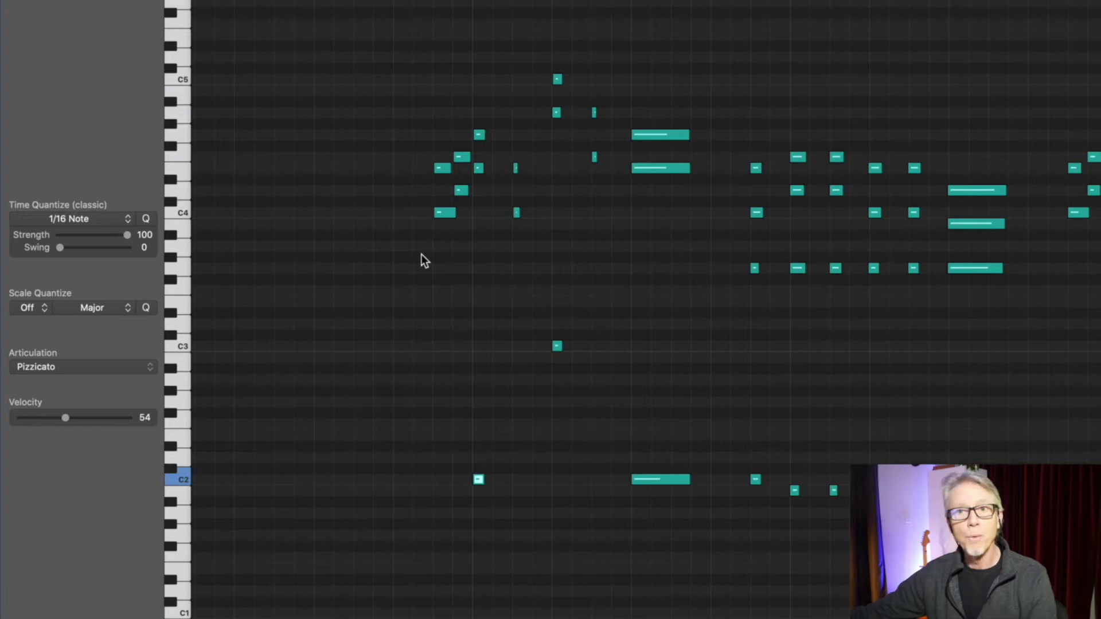
pyautogui.click(442, 264)
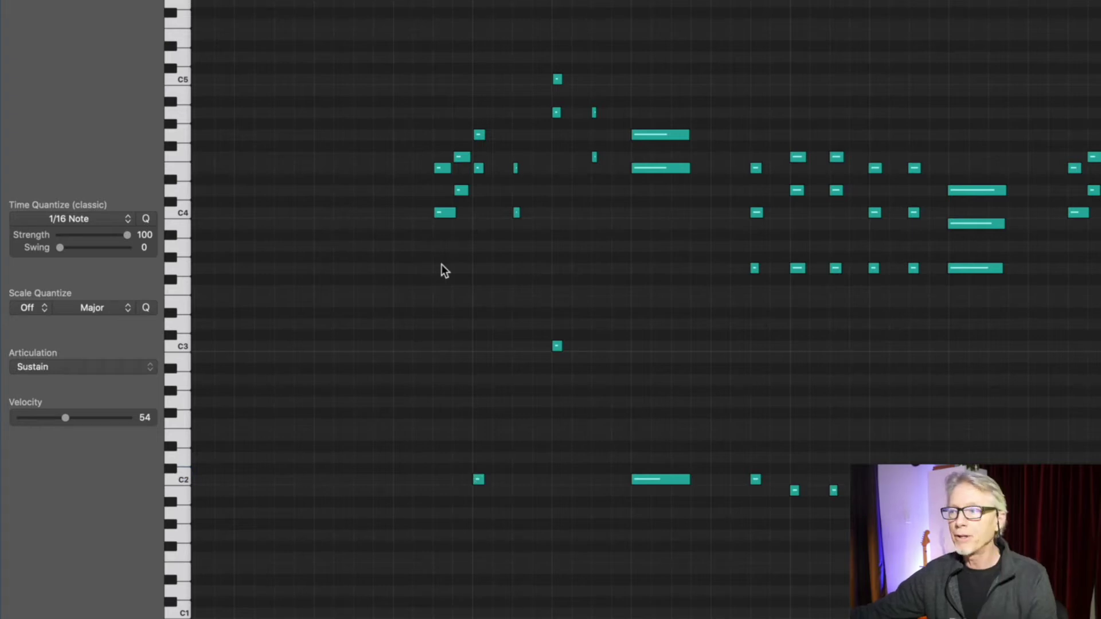
pyautogui.click(444, 212)
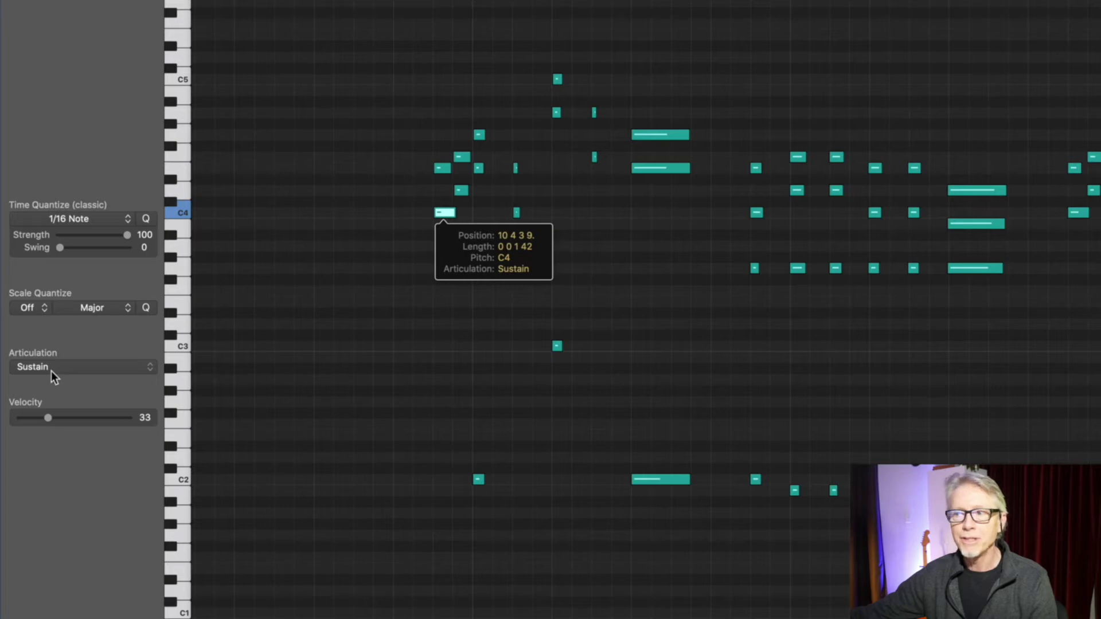
pyautogui.click(593, 383)
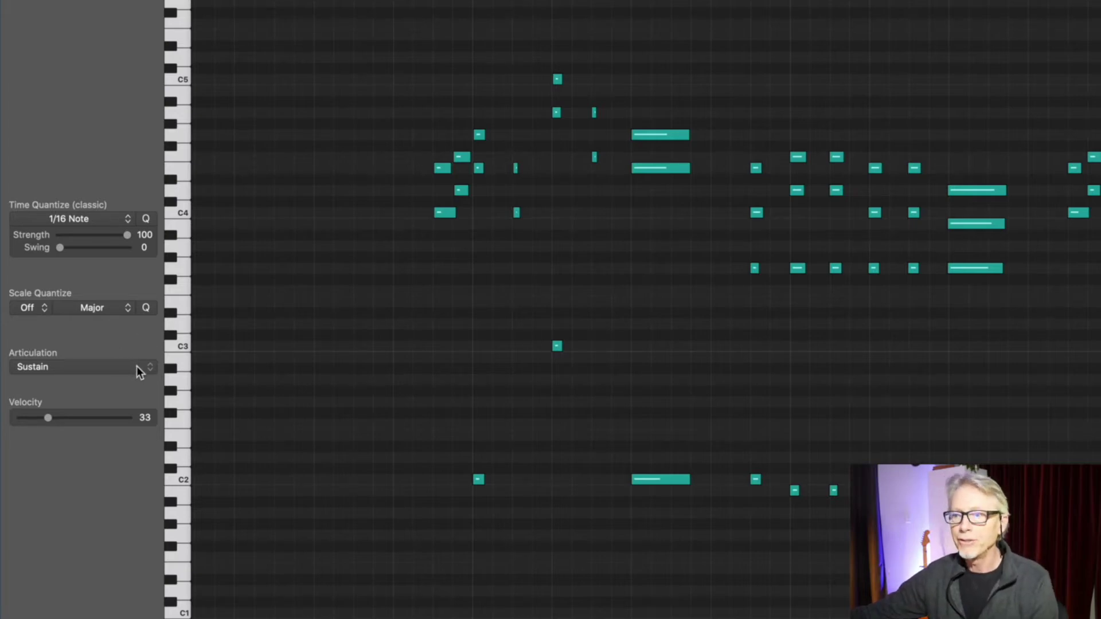
pyautogui.click(153, 367)
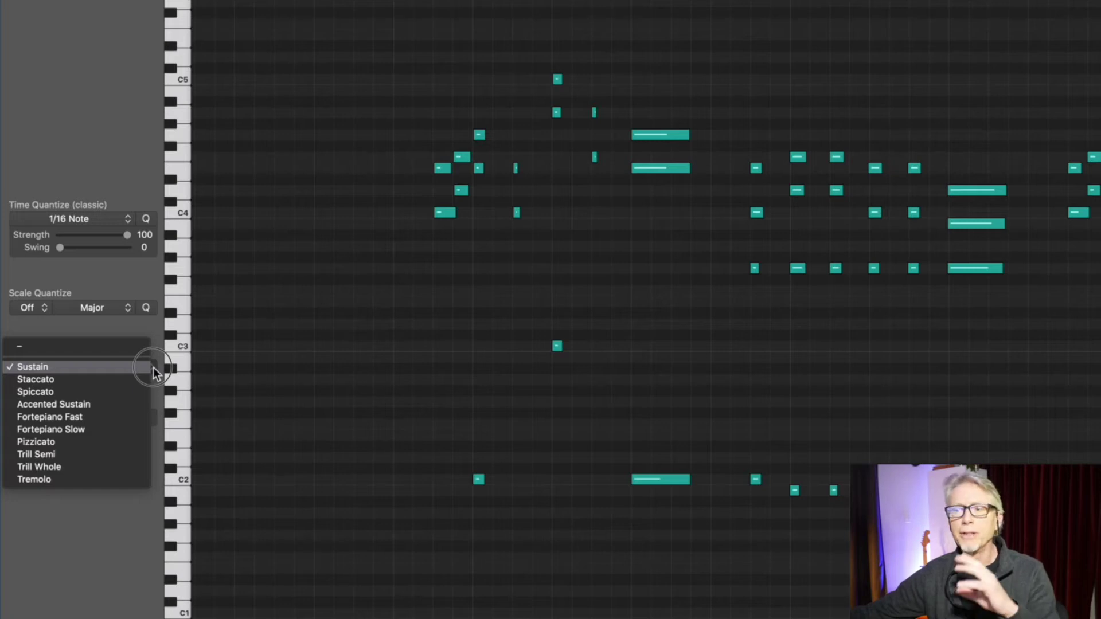
pyautogui.click(255, 367)
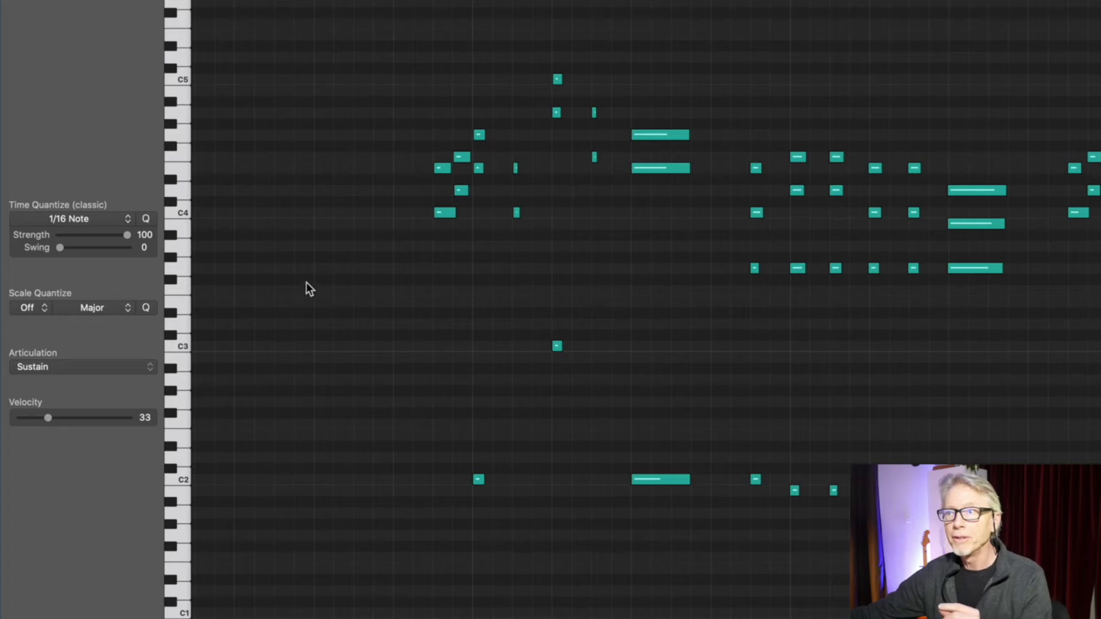
# Examine the Strings region's MIDI Volume and Modulation curves in the automation display, and hide the display again
pyautogui.press('a')
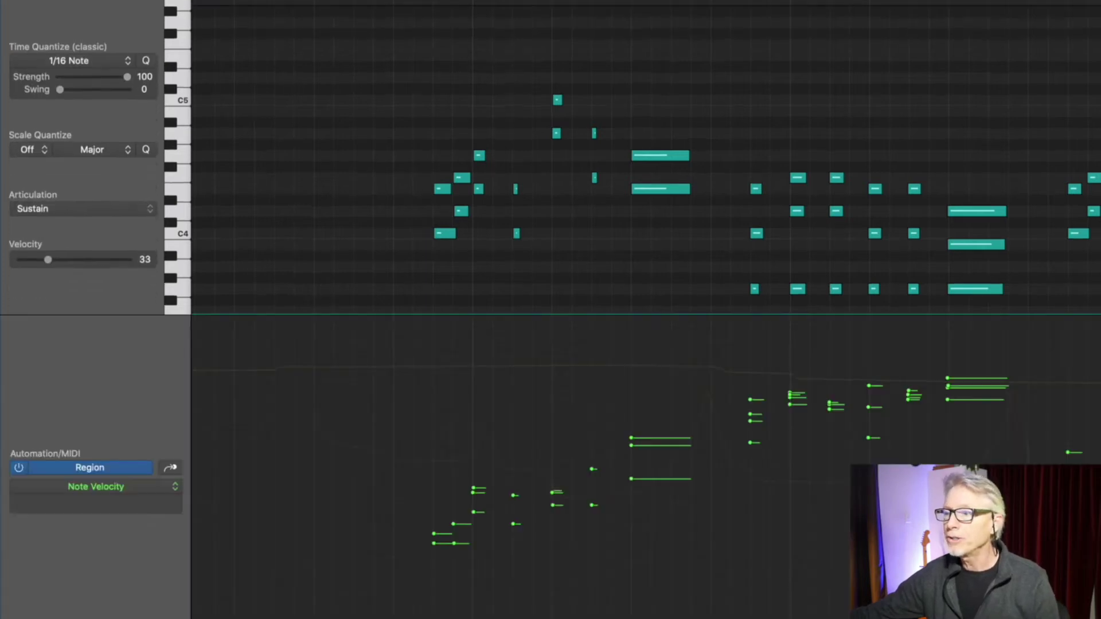
pyautogui.click(168, 490)
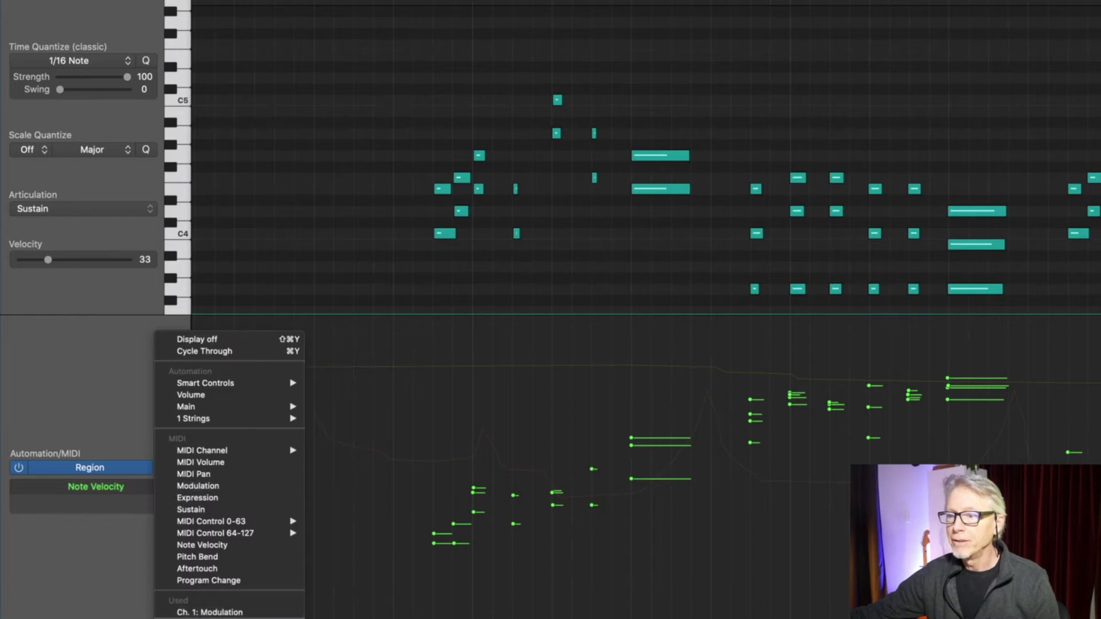
pyautogui.press('Return')
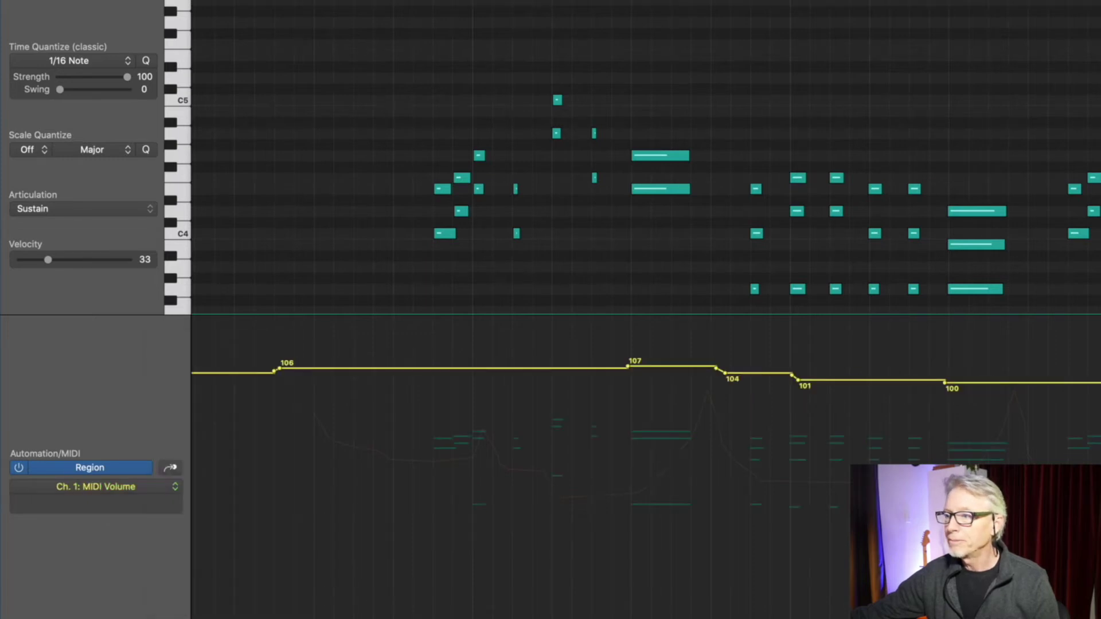
pyautogui.click(174, 492)
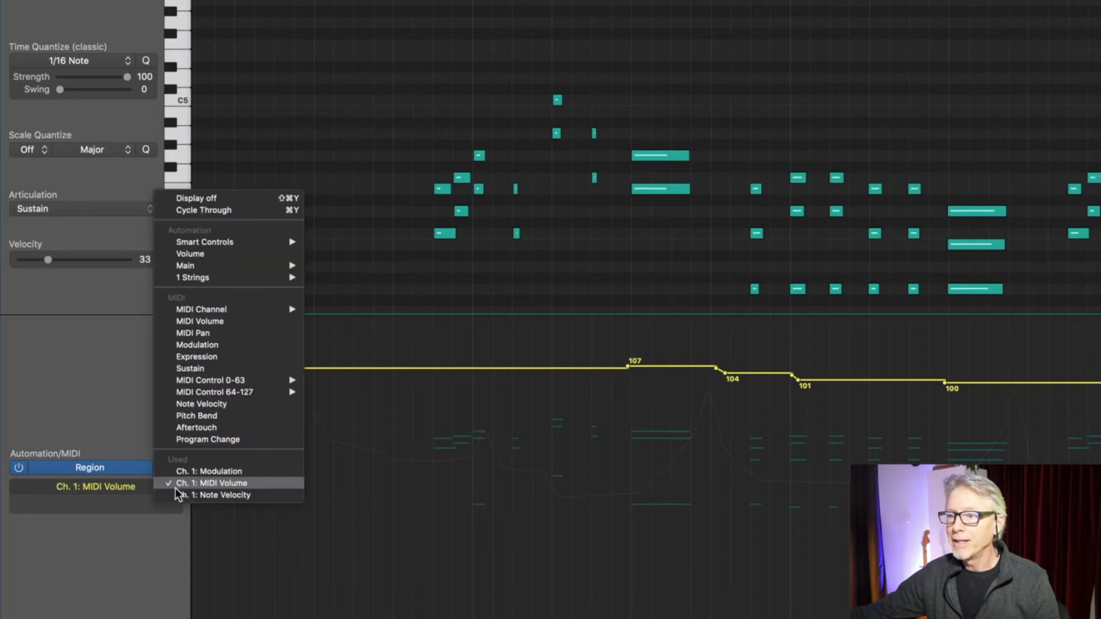
pyautogui.click(195, 473)
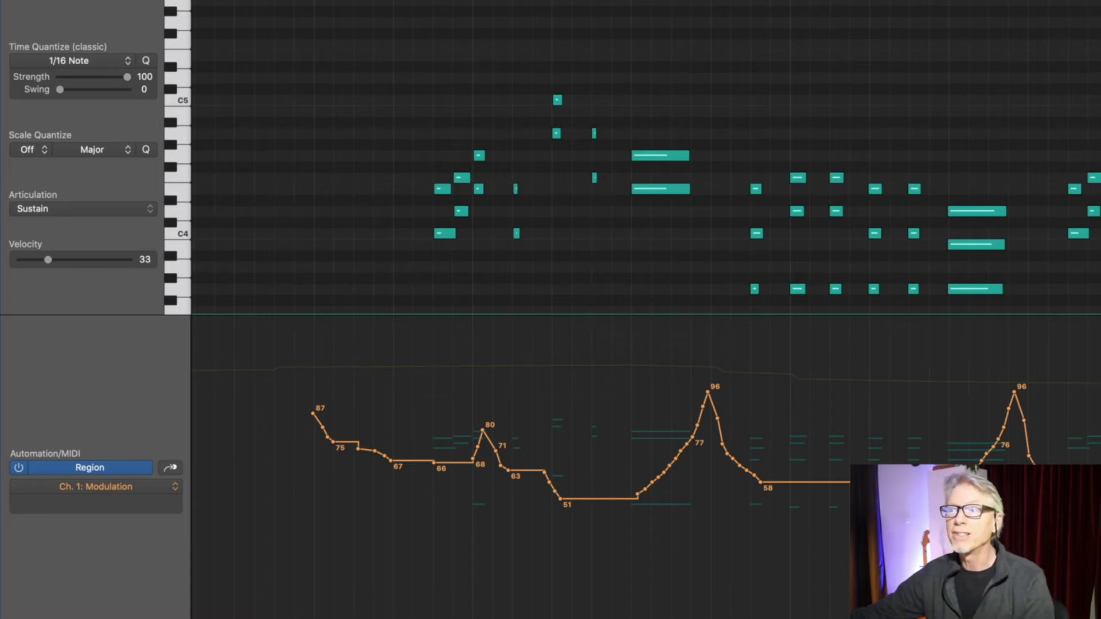
pyautogui.press('a')
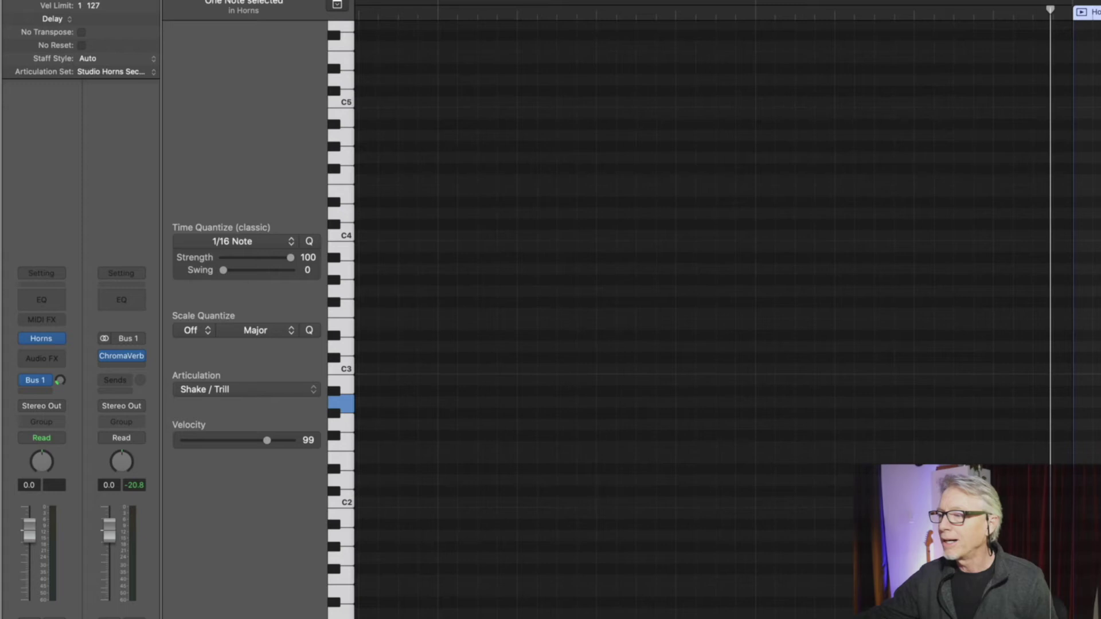
# Deselect the notes and view the list of articulations available for the Horns region
pyautogui.press('shift+super+a')
pyautogui.scroll(-2, 714, 320)
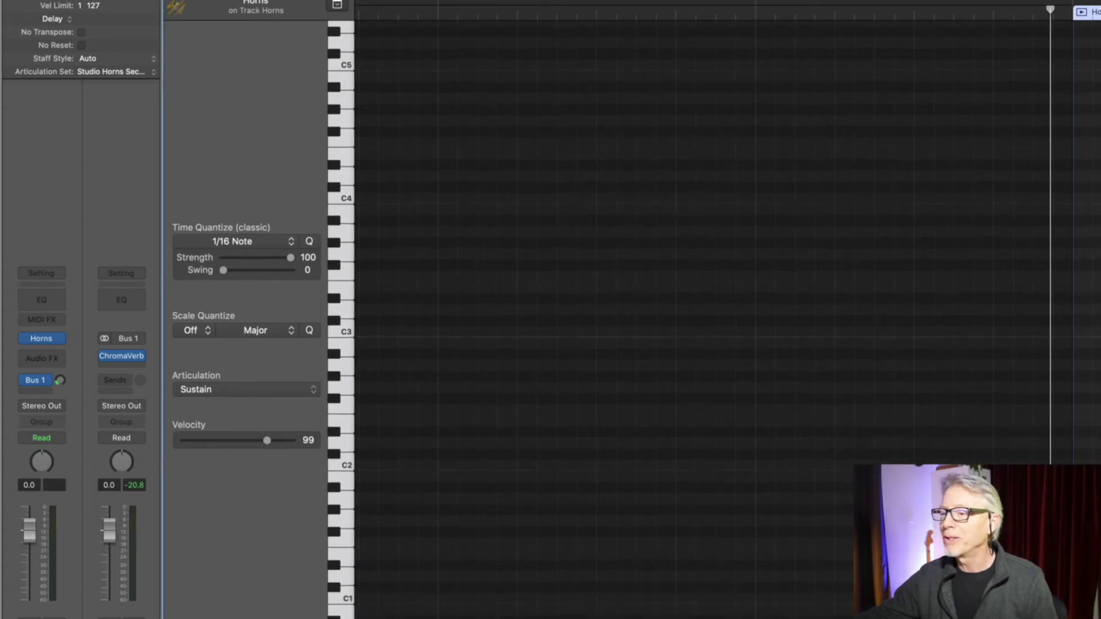
pyautogui.hscroll(10, 727, 310)
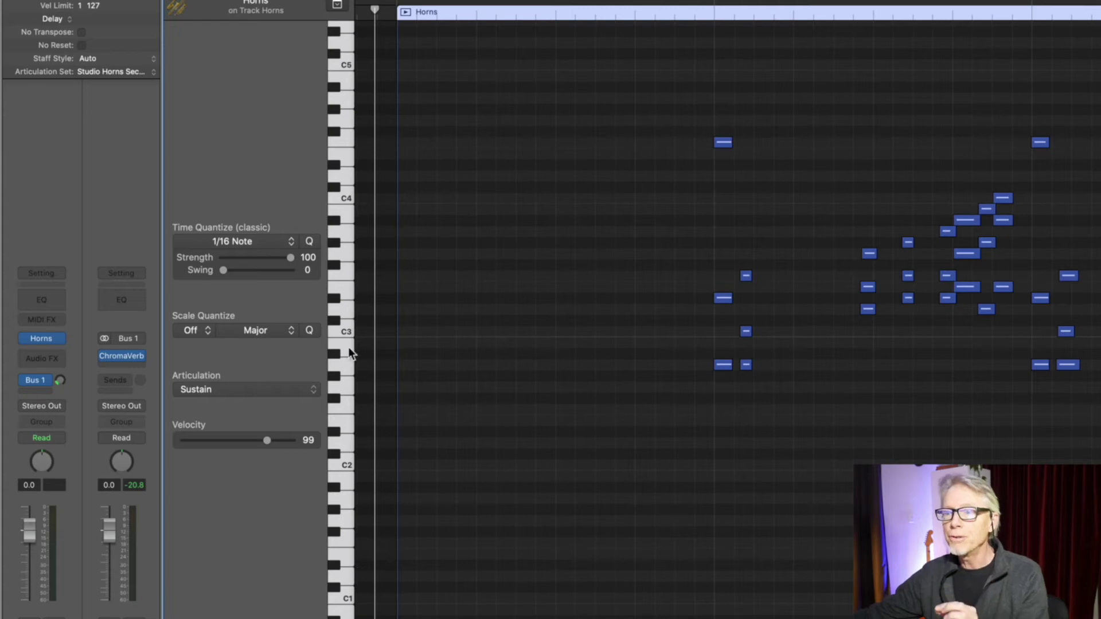
pyautogui.click(256, 393)
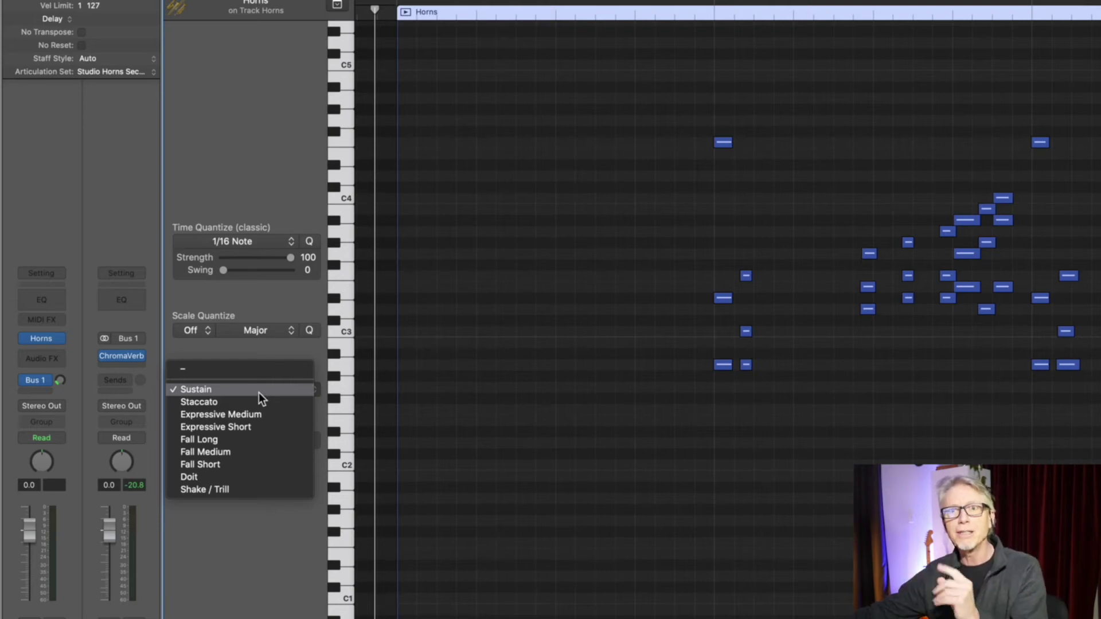
pyautogui.click(619, 321)
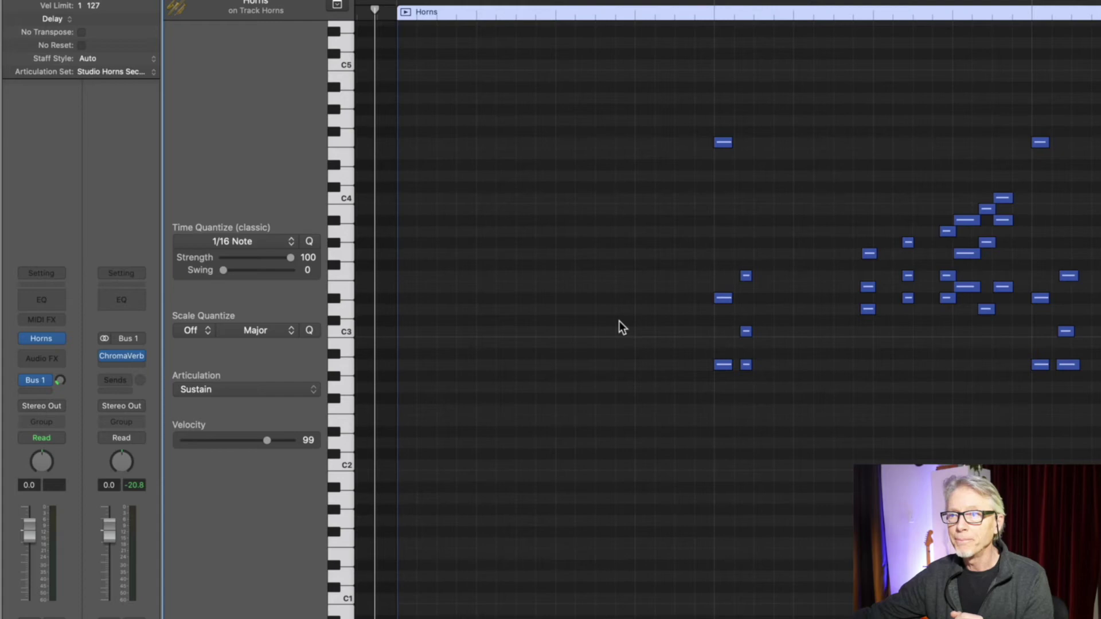
# Check the articulations of the first high note and the short A2 note in the Horns region, and clear the selection
pyautogui.click(724, 142)
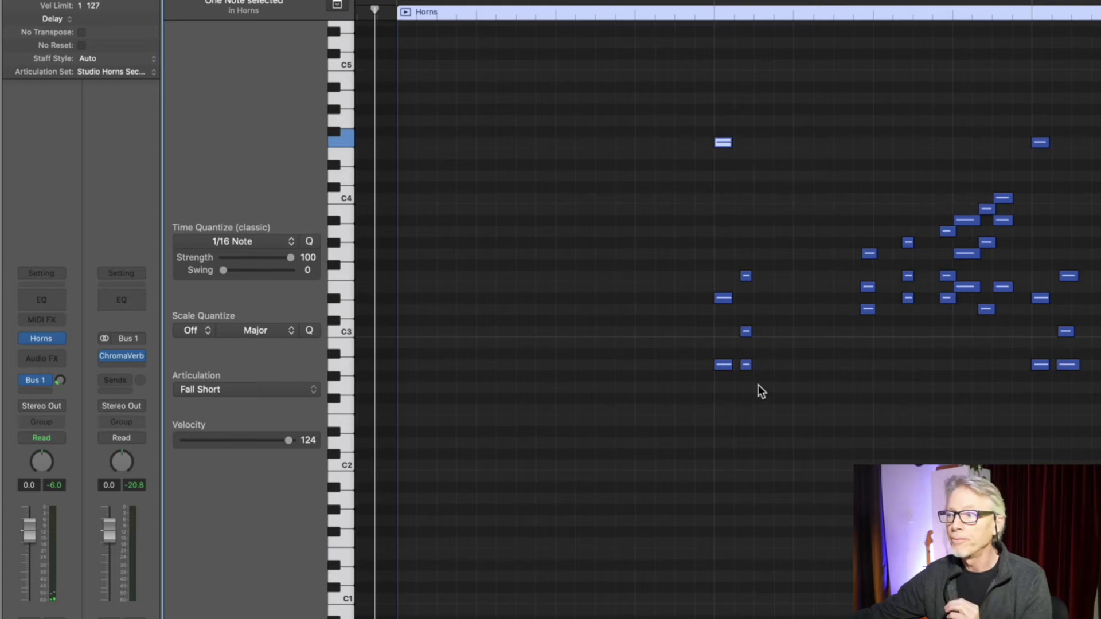
pyautogui.click(747, 367)
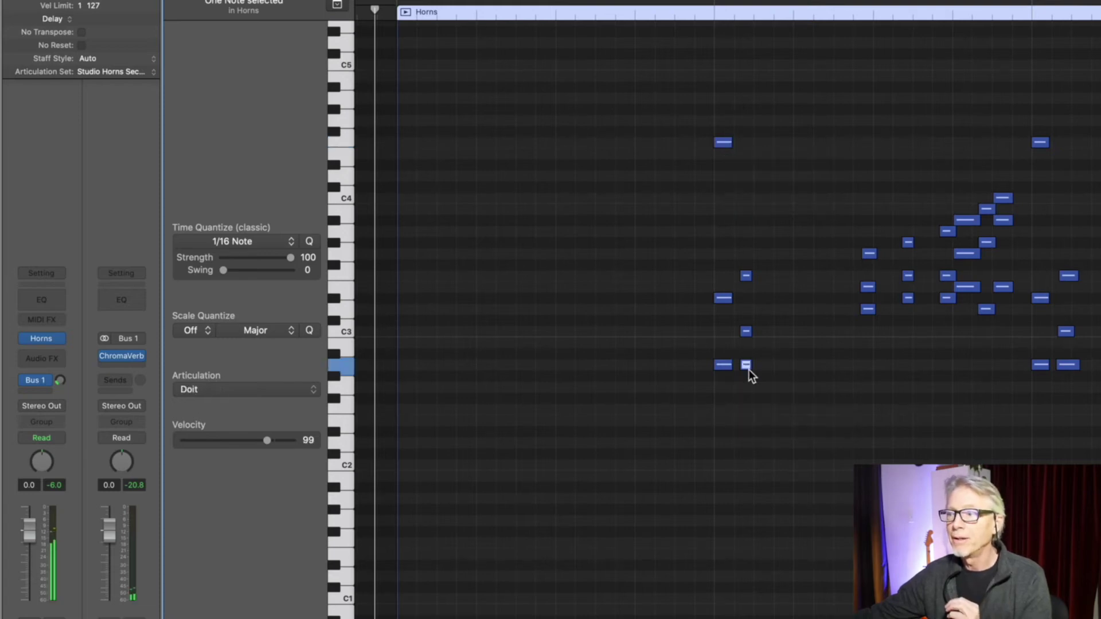
pyautogui.moveTo(750, 375)
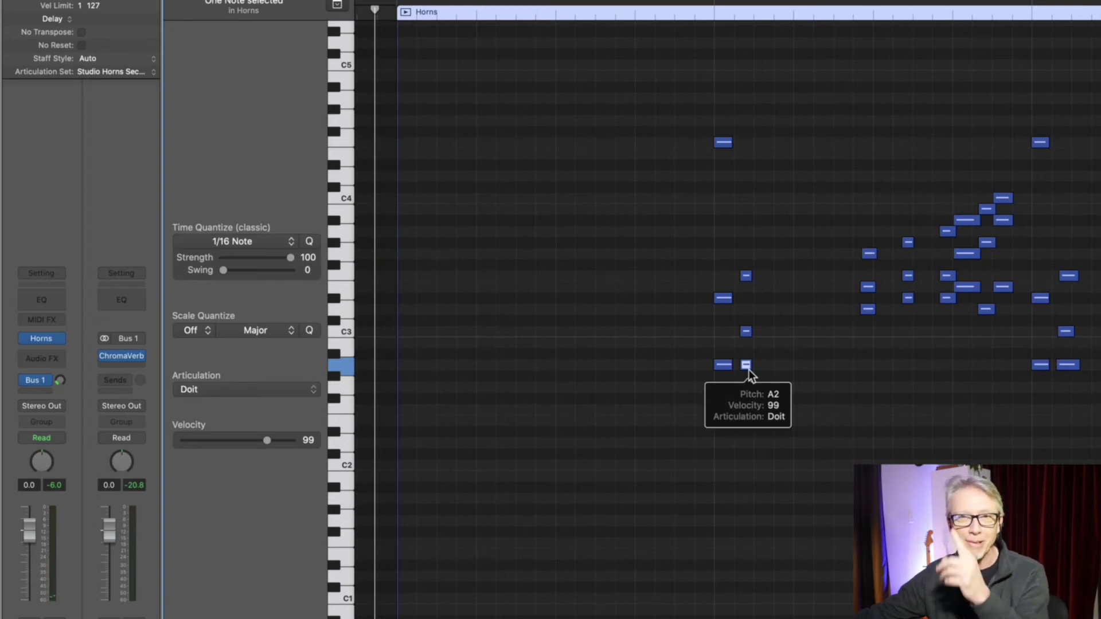
pyautogui.click(814, 223)
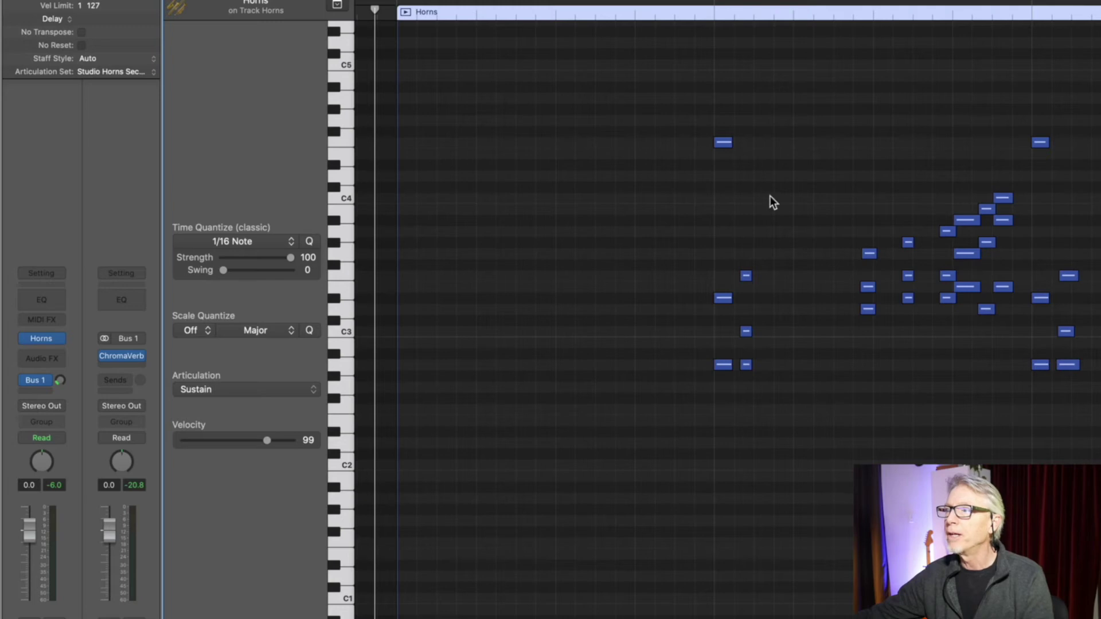
# Play the Horns region from just before its first notes
pyautogui.click(670, 17)
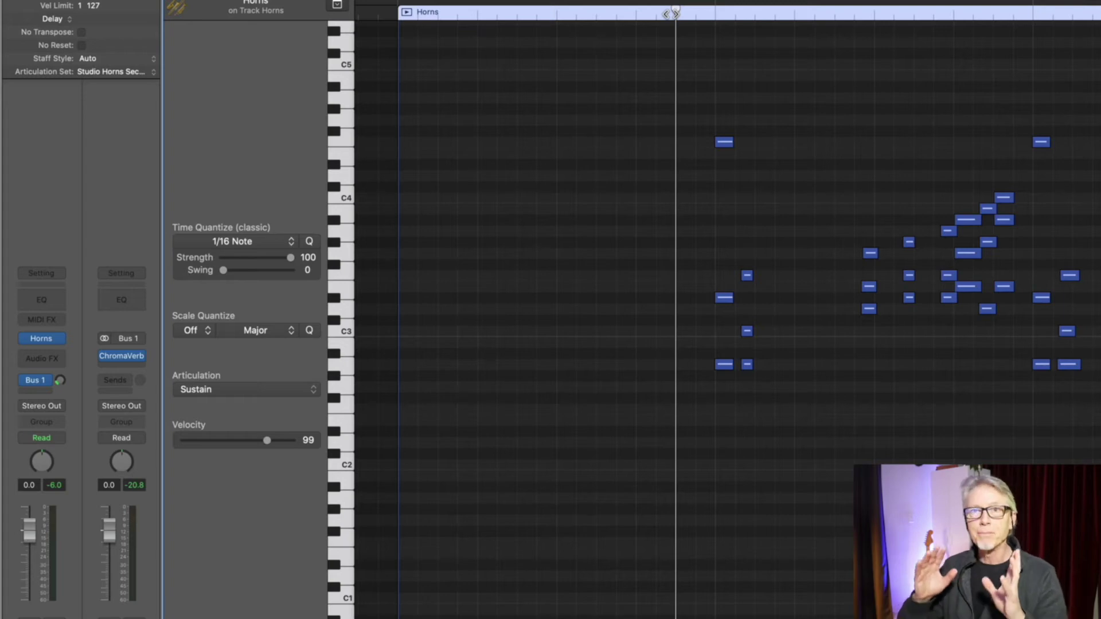
pyautogui.press('space')
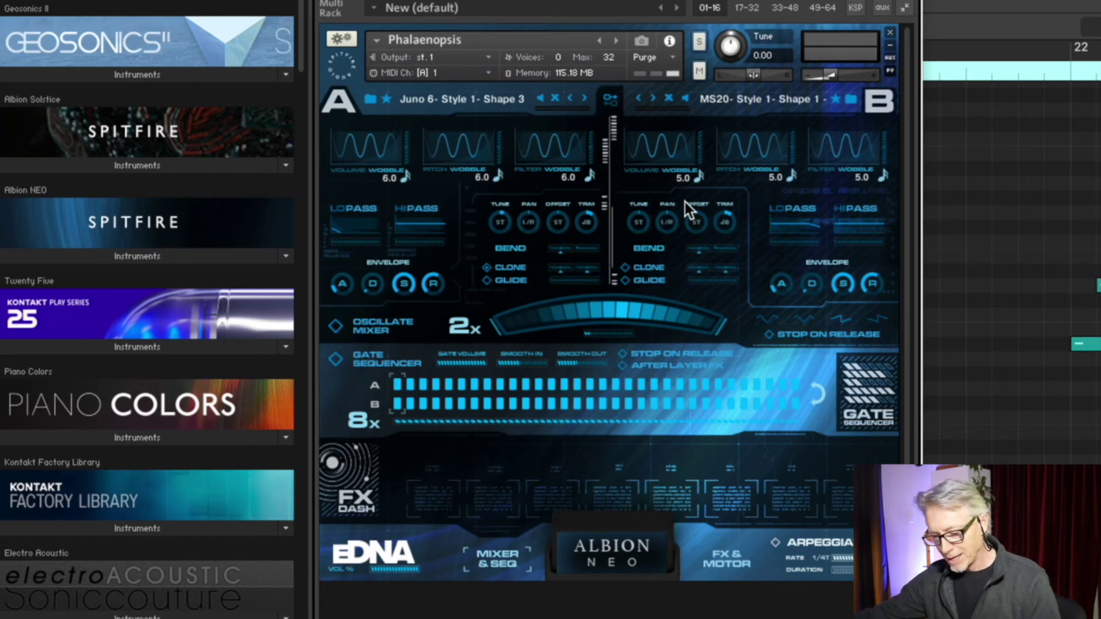
# Close the Phalaenopsis instrument window and play the Synth region from bar 21
pyautogui.click(357, 230)
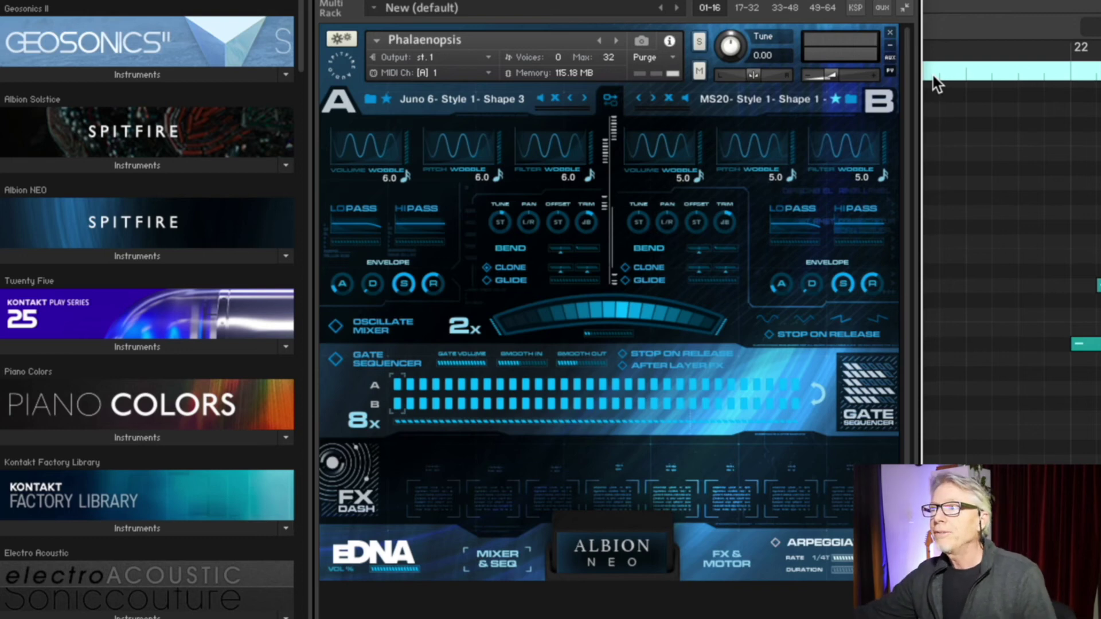
pyautogui.press('super+w')
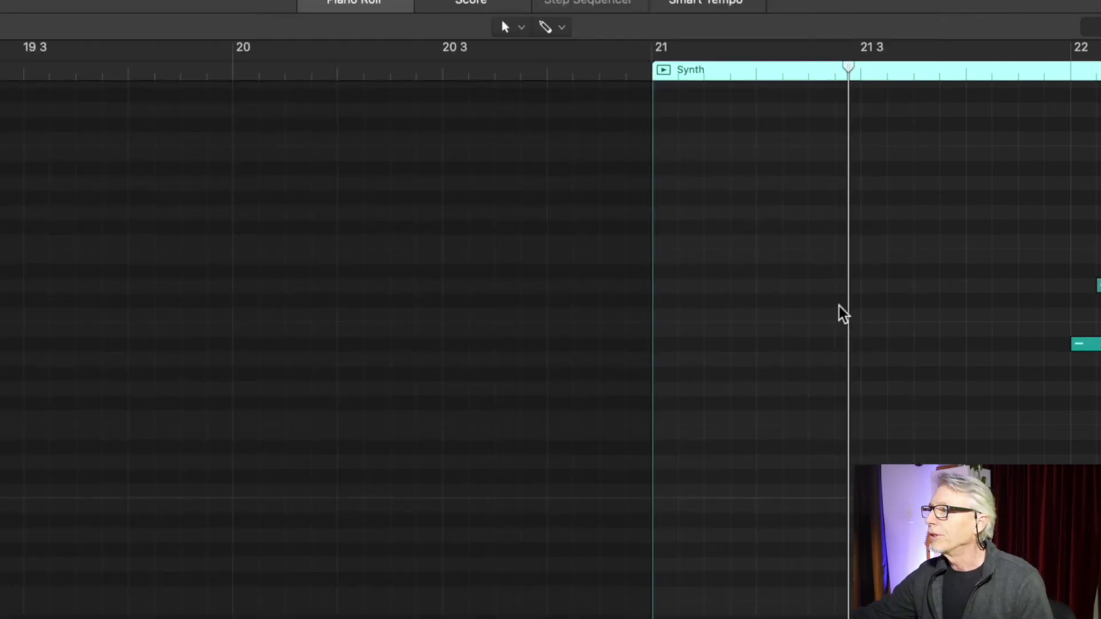
pyautogui.press('Delete')
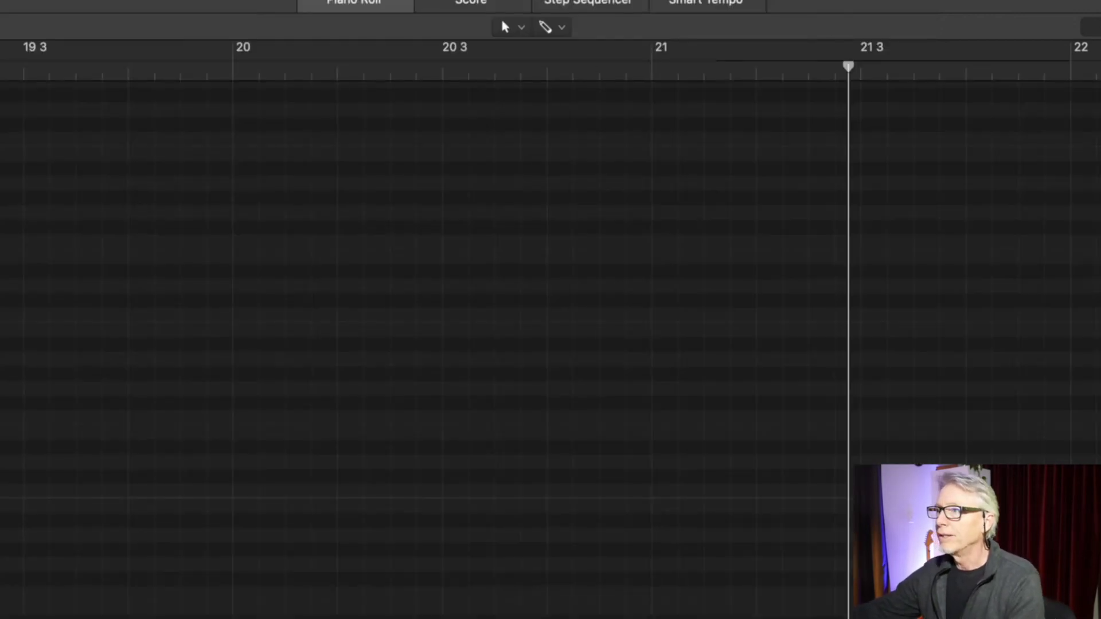
pyautogui.press(',')
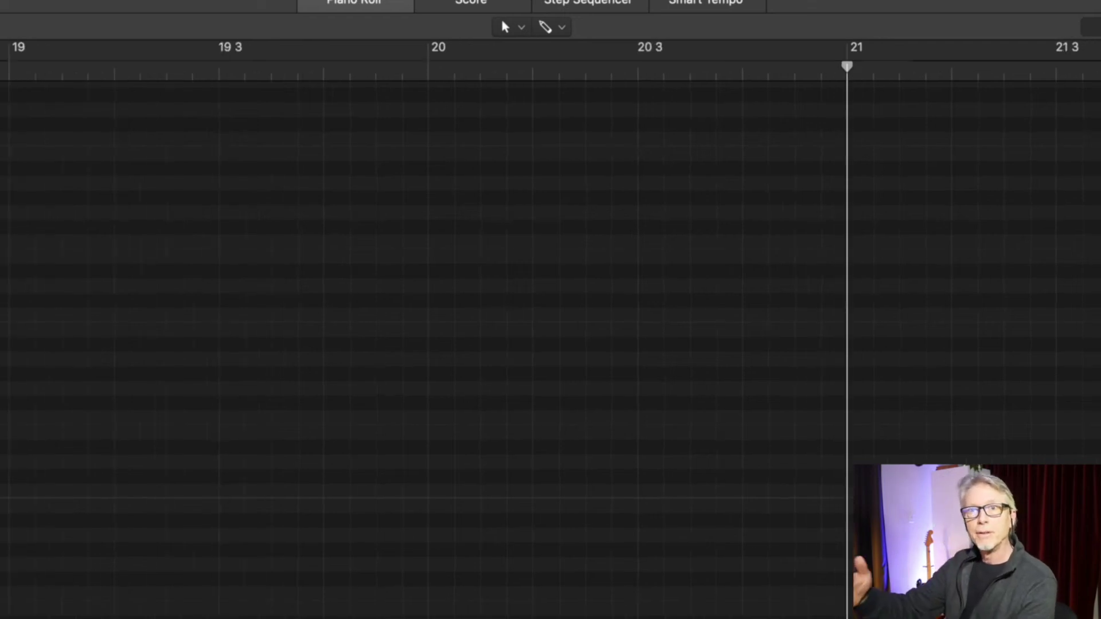
pyautogui.hscroll(1, 550, 321)
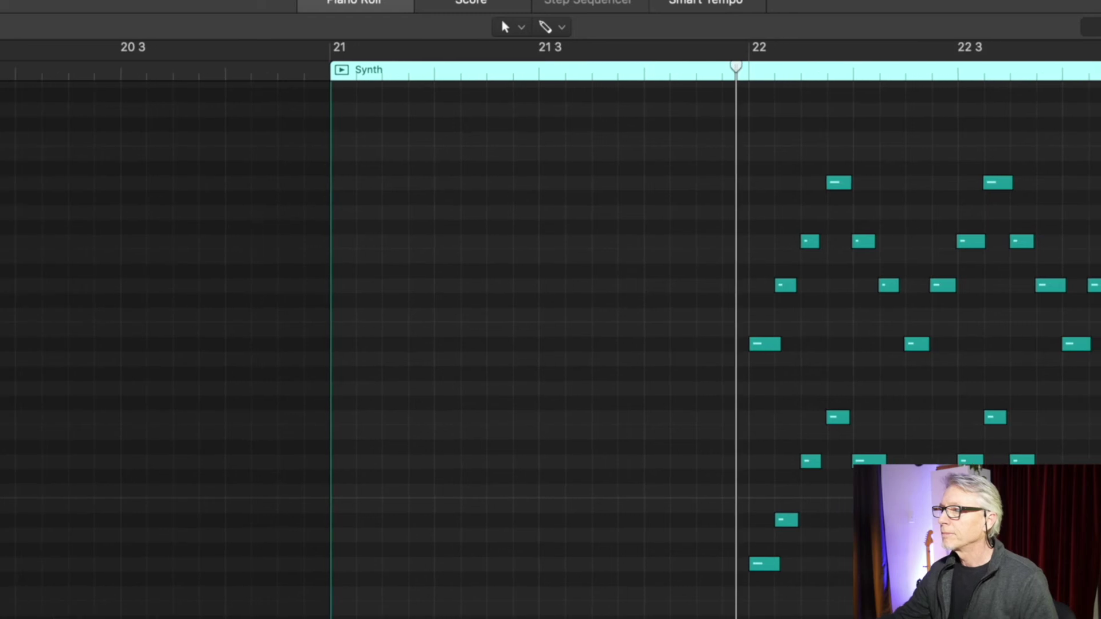